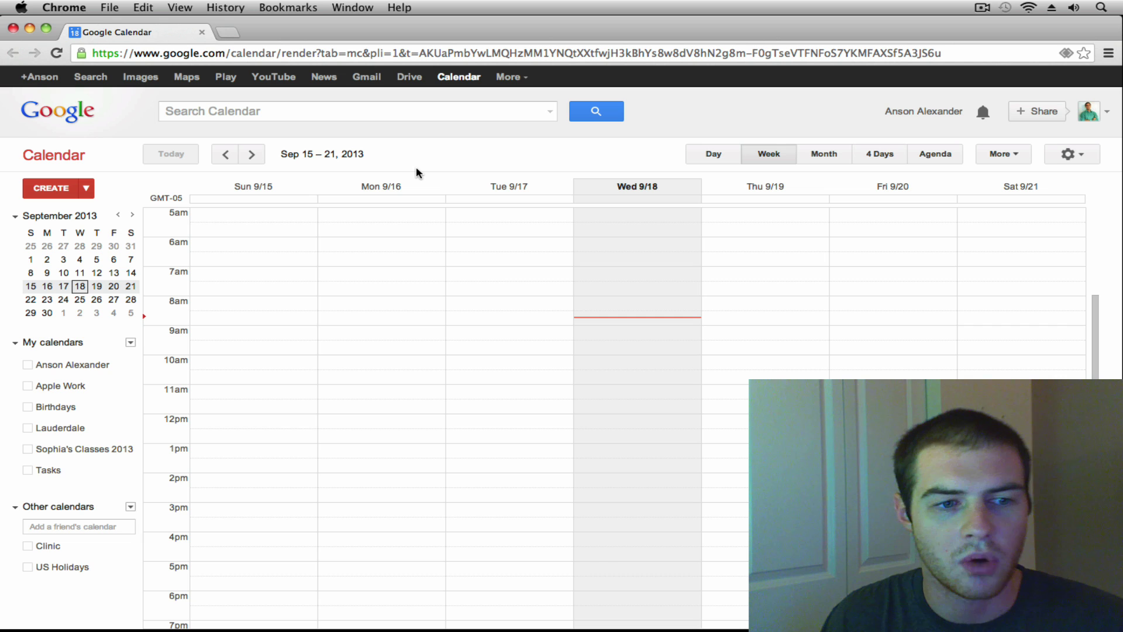
Step: Tick the primary personal, Apple Work and Lauderdale calendars under My calendars to show them
click(103, 367)
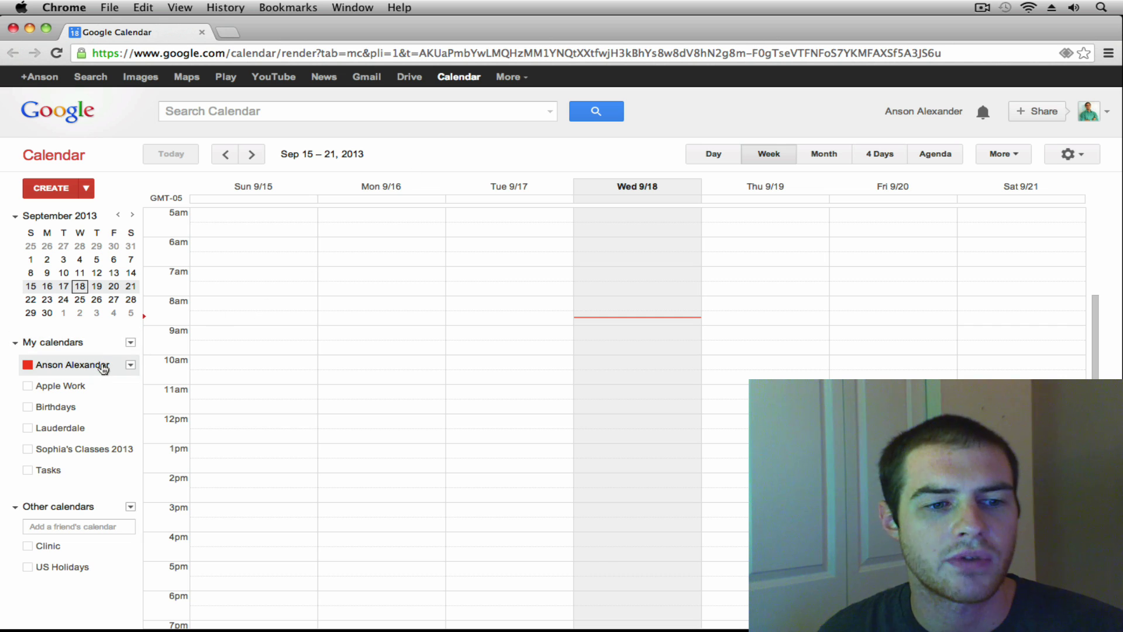
click(93, 387)
click(99, 431)
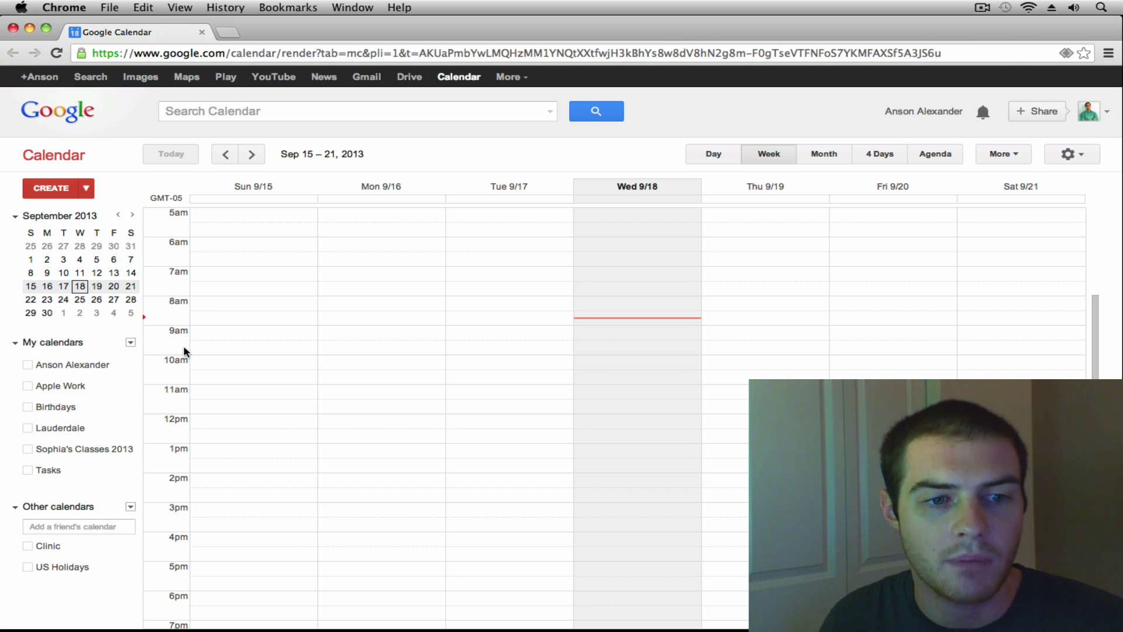
Step: From the My calendars menu, create a calendar called 'Mobile Test Calendar'
click(132, 344)
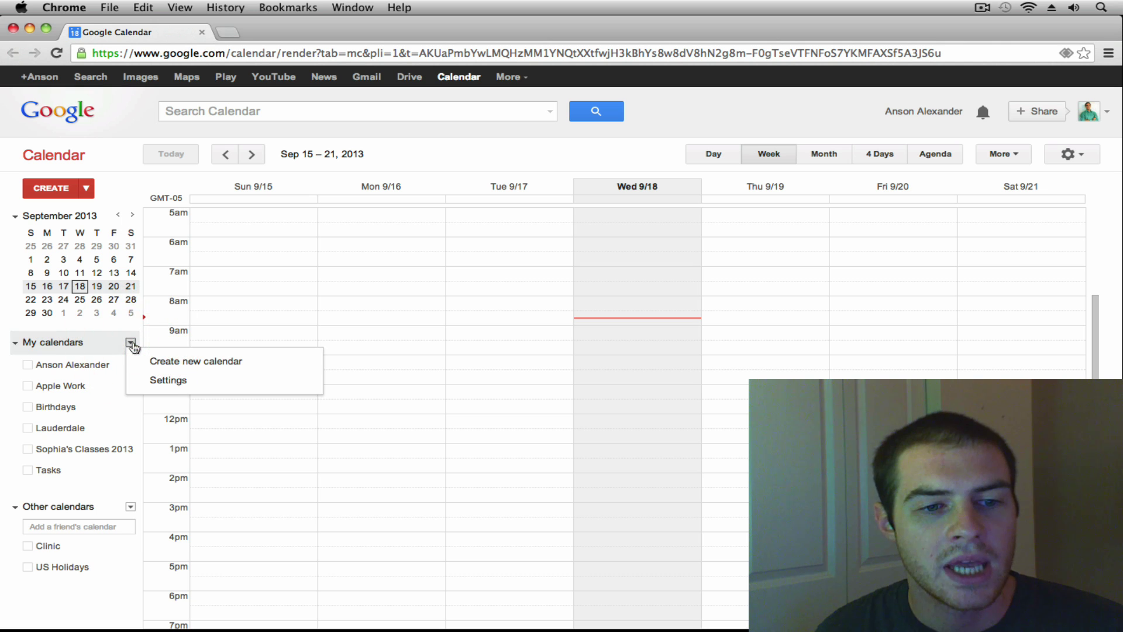
click(170, 361)
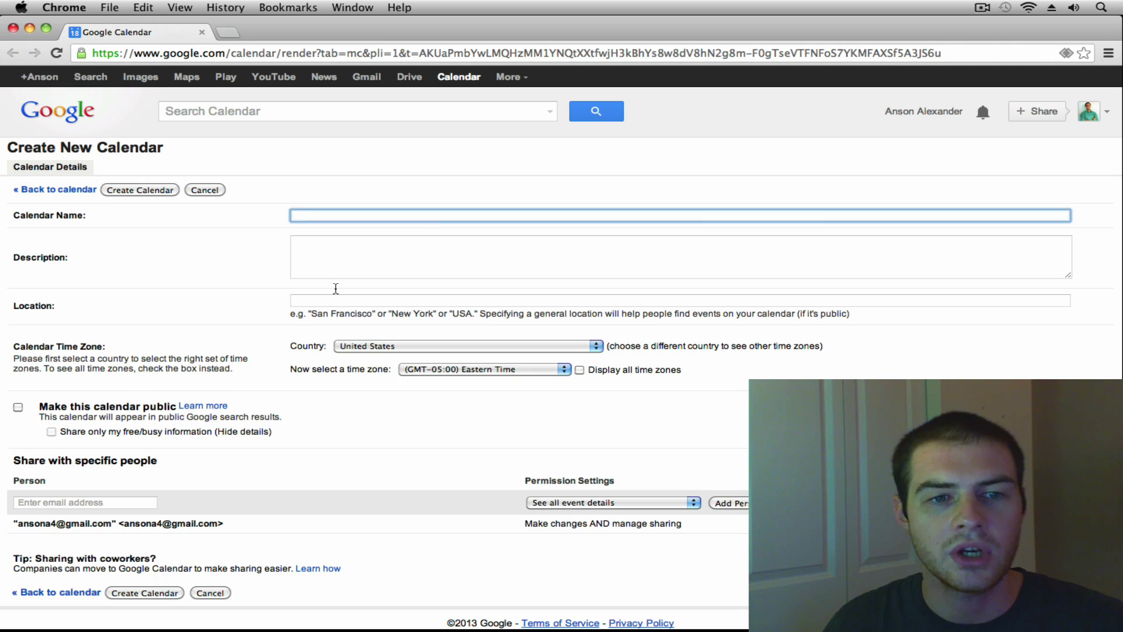
text(MObil)
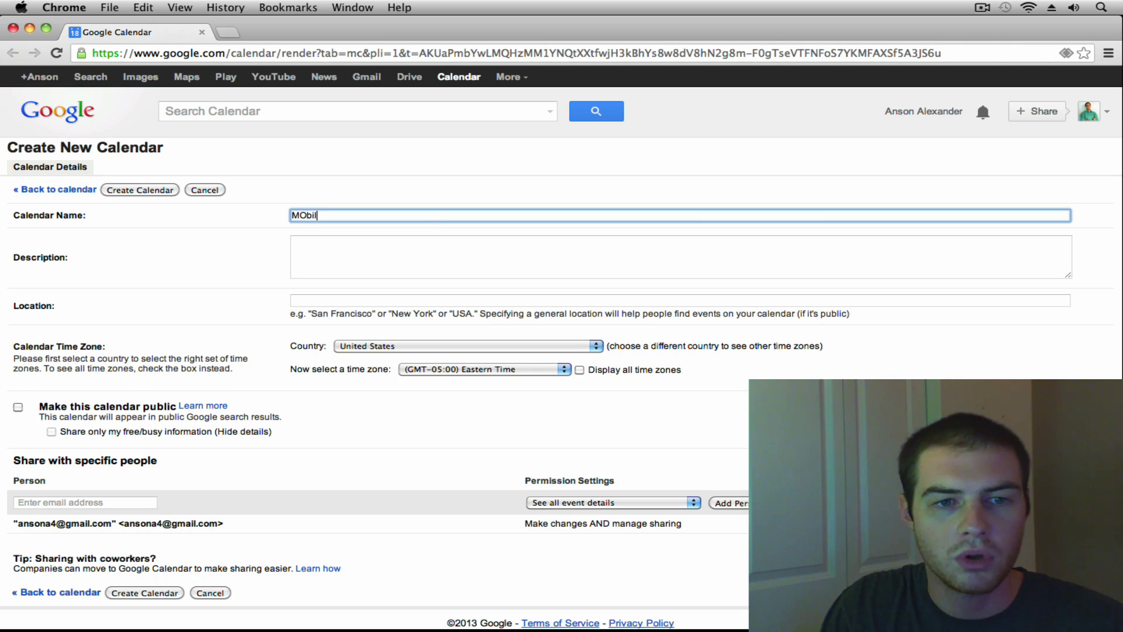
key(BackSpace)
key(BackSpace)
key(BackSpace)
key(BackSpace)
text(obile Test)
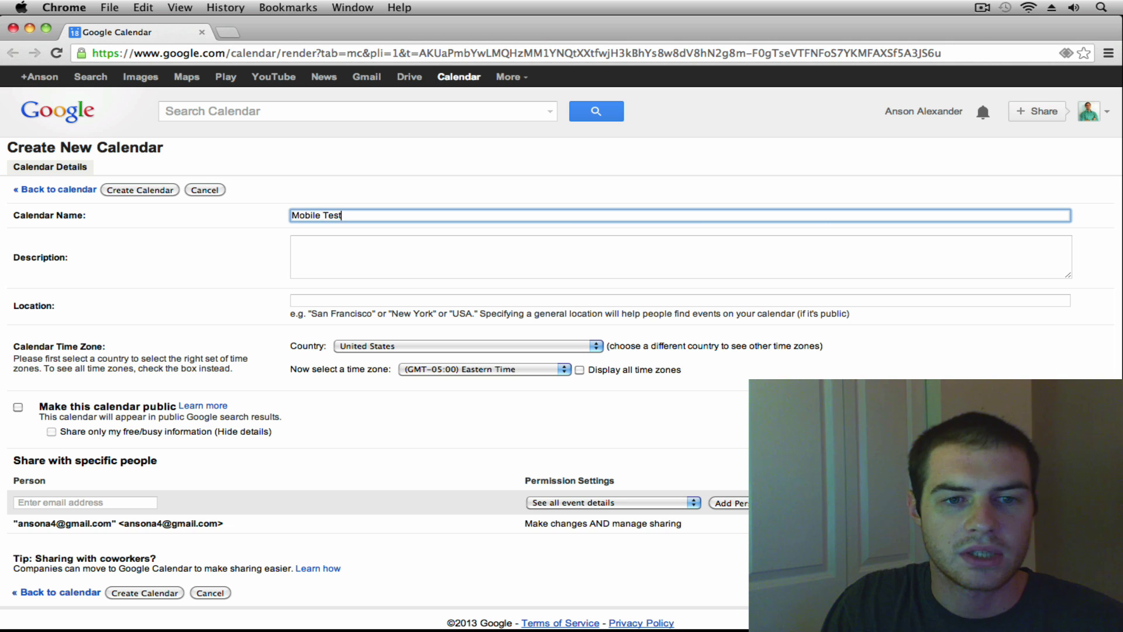
text( Calendar)
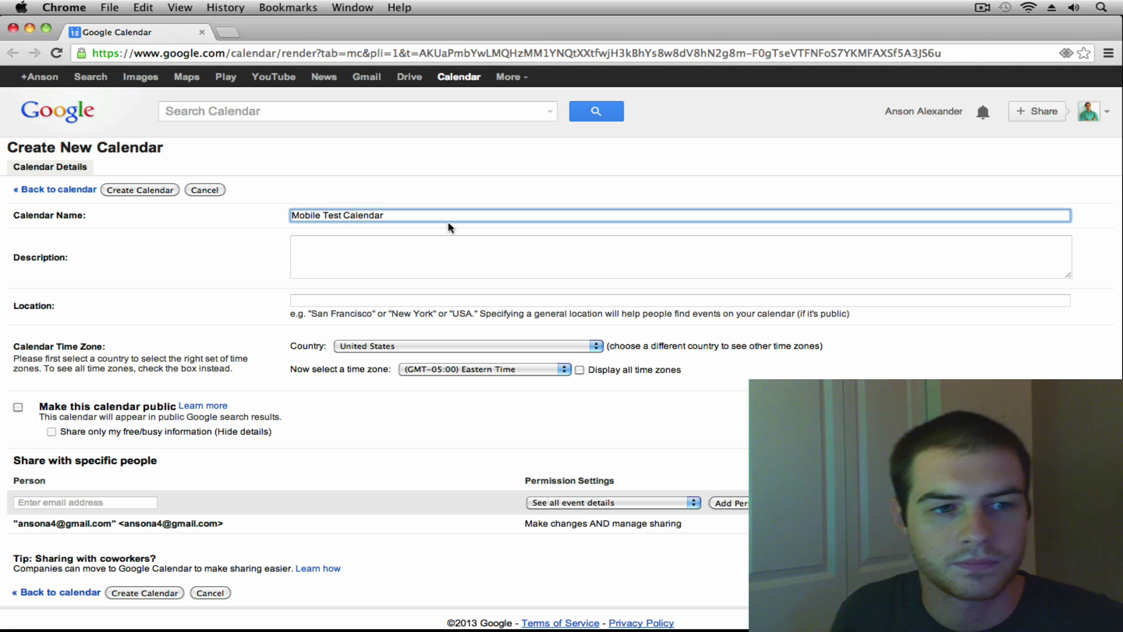
click(133, 191)
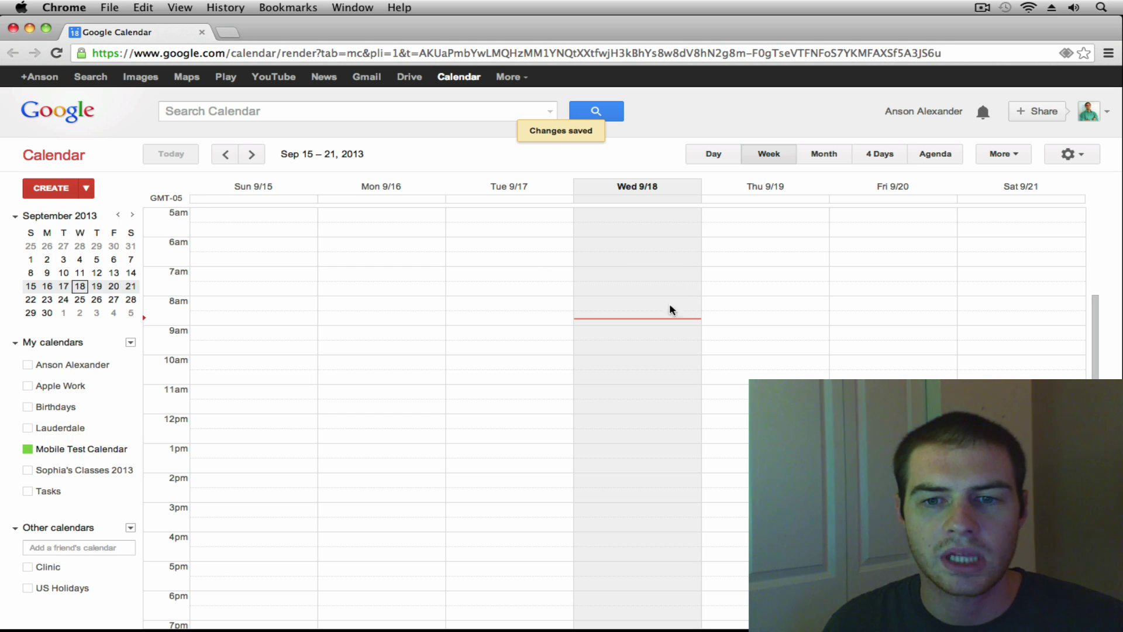
Step: Create 'Test Event' on Wednesday 9/18 at 11am in Mobile Test Calendar
click(648, 390)
text(Test Event)
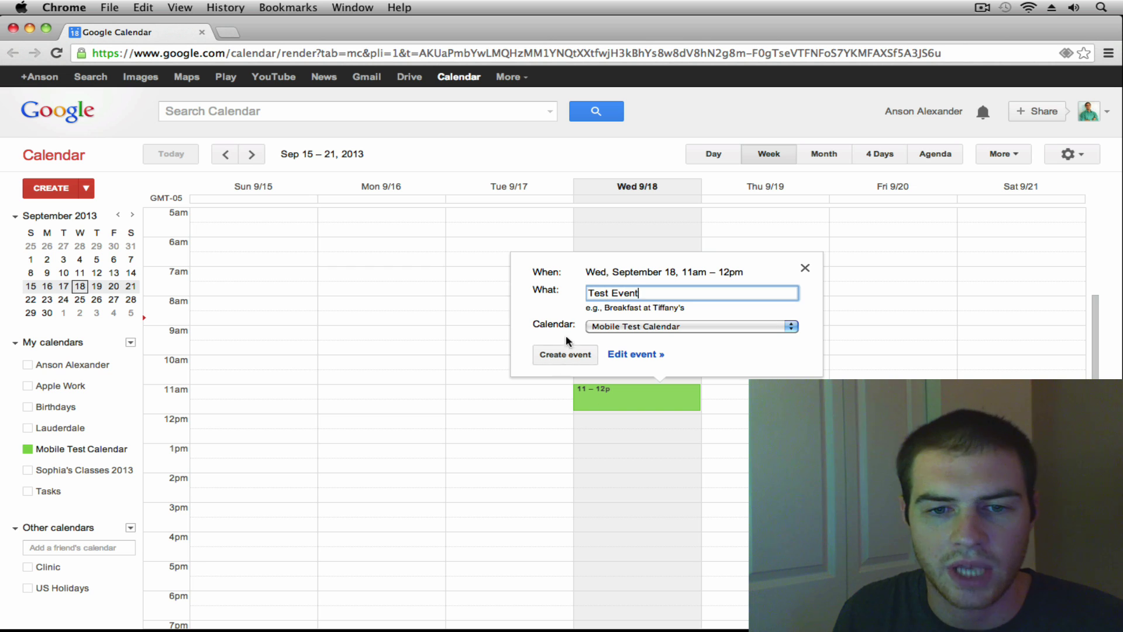
click(565, 354)
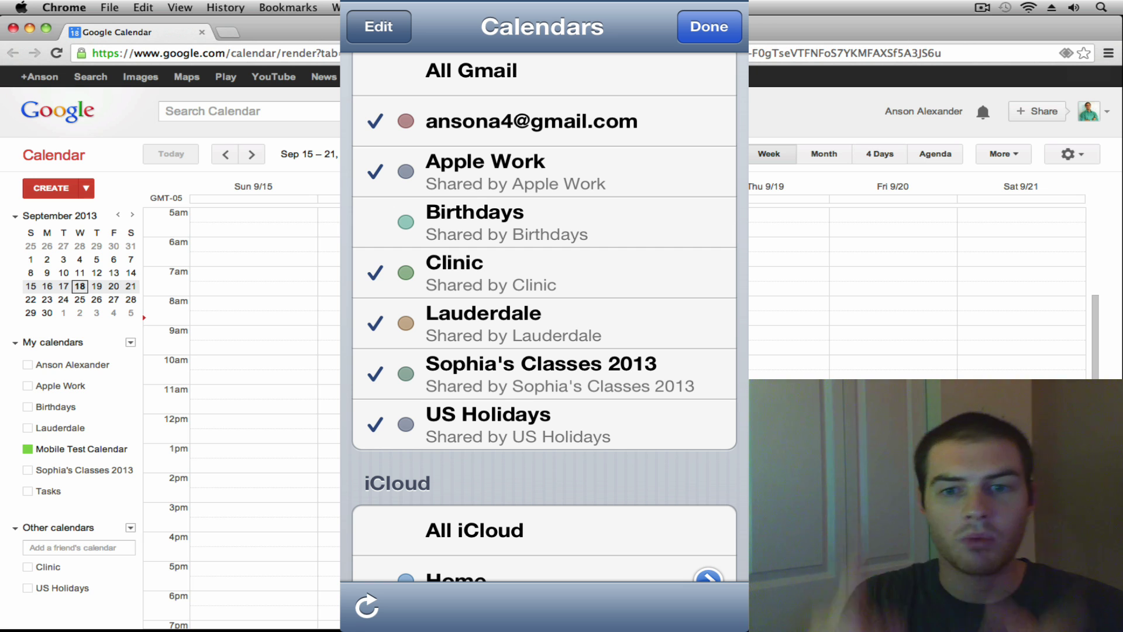
Step: Toggle the Clinic calendar on and off, then open the gear settings menu
click(761, 114)
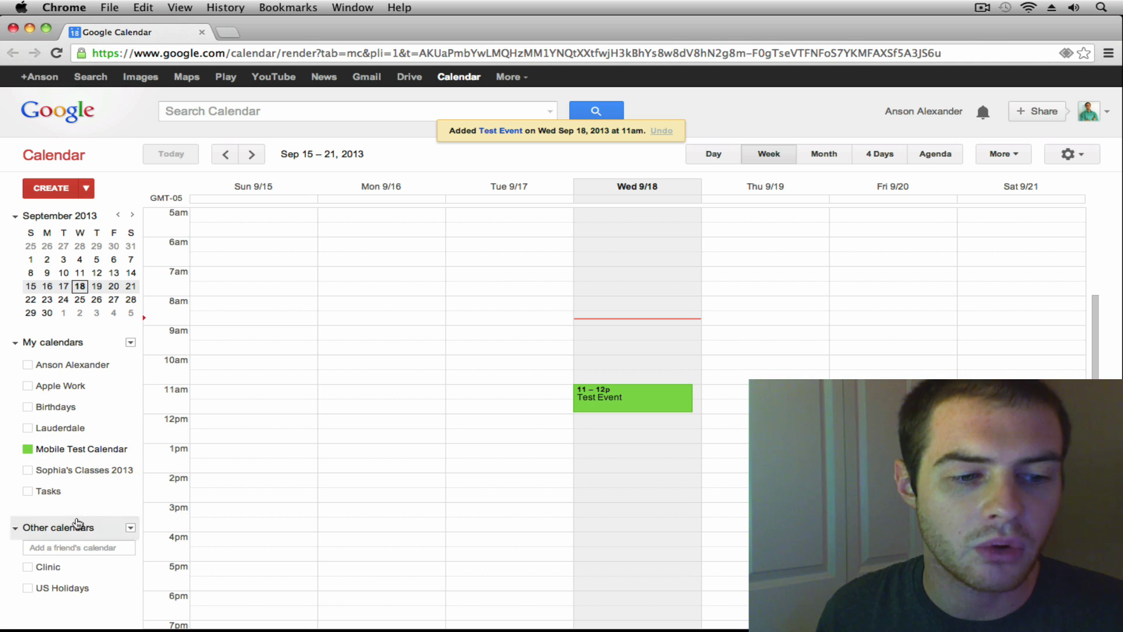
click(81, 565)
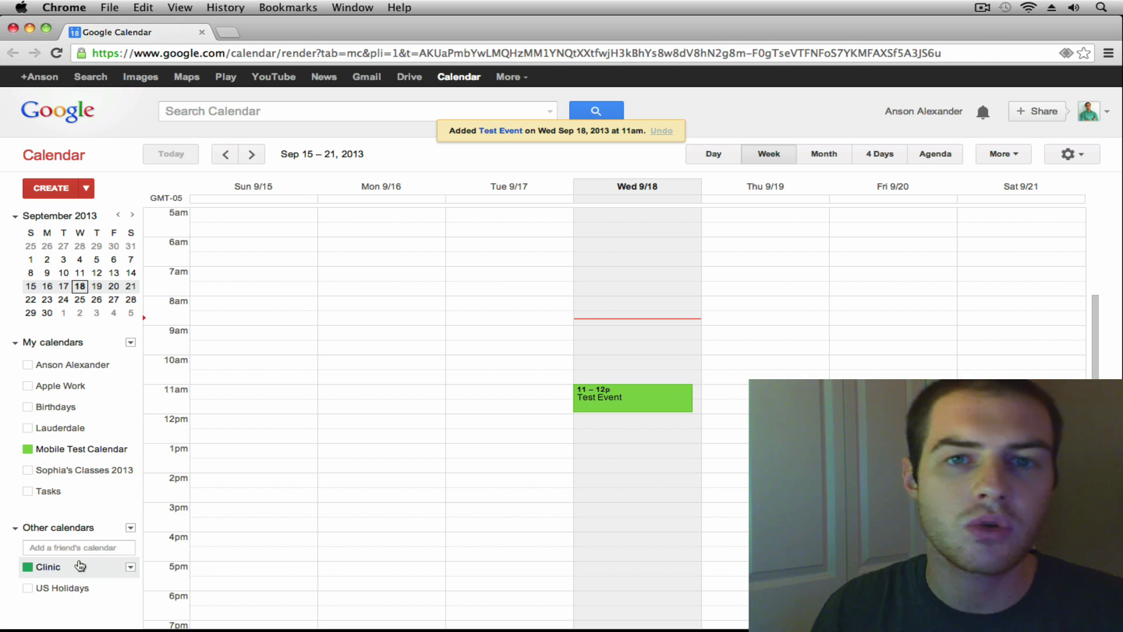
click(80, 565)
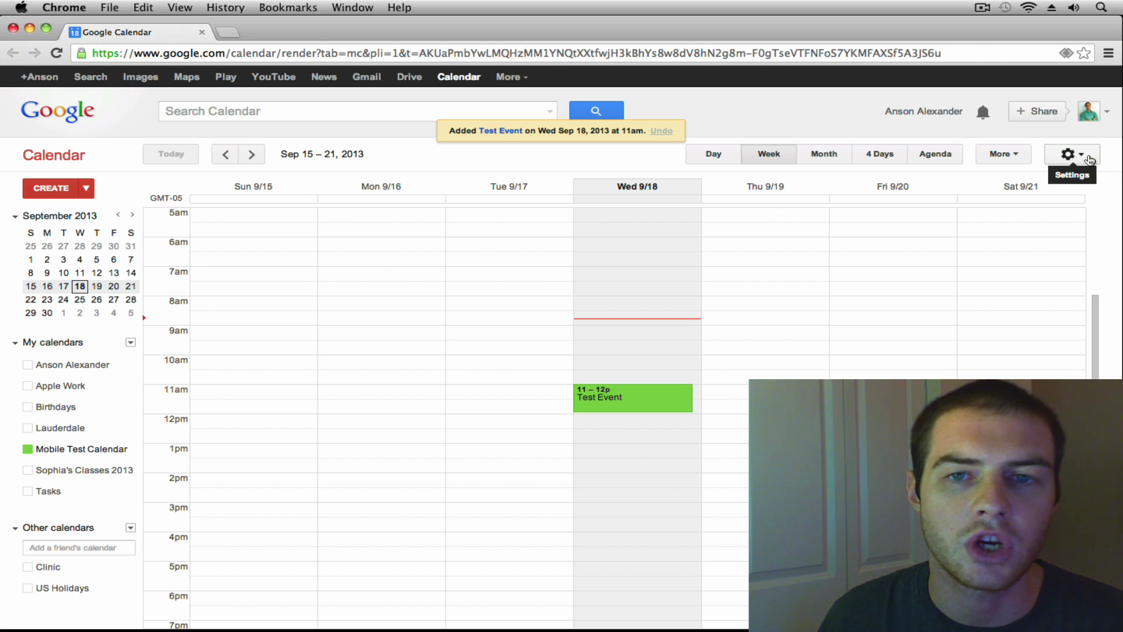
click(1090, 160)
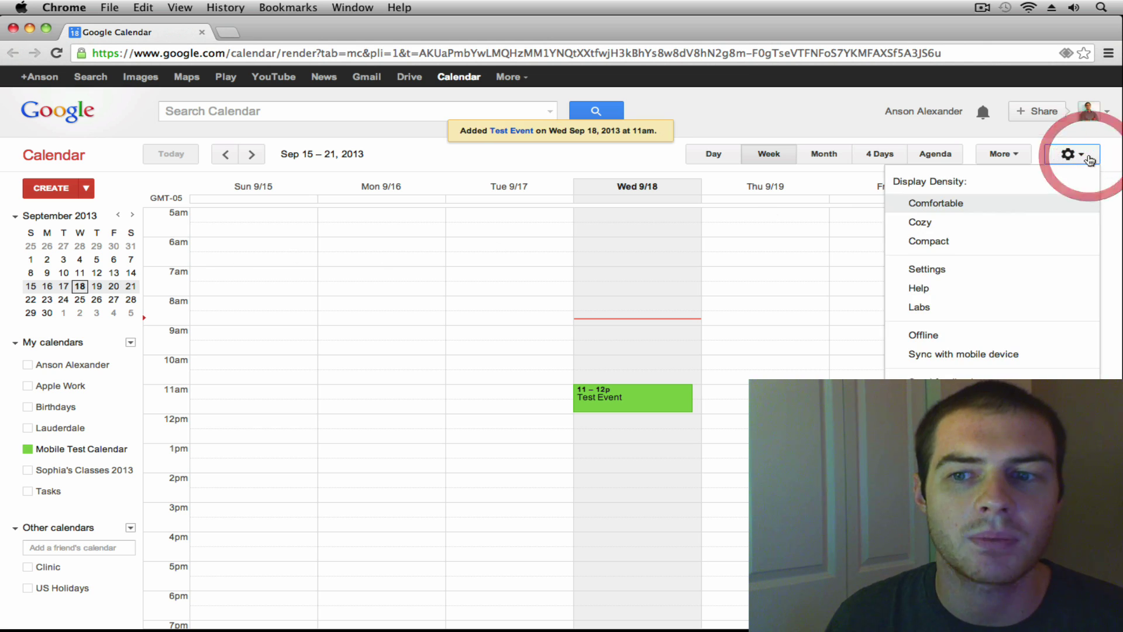
Step: Go from Sync with mobile device help to the iOS guide and expand Sync Multiple Calendars
click(1042, 353)
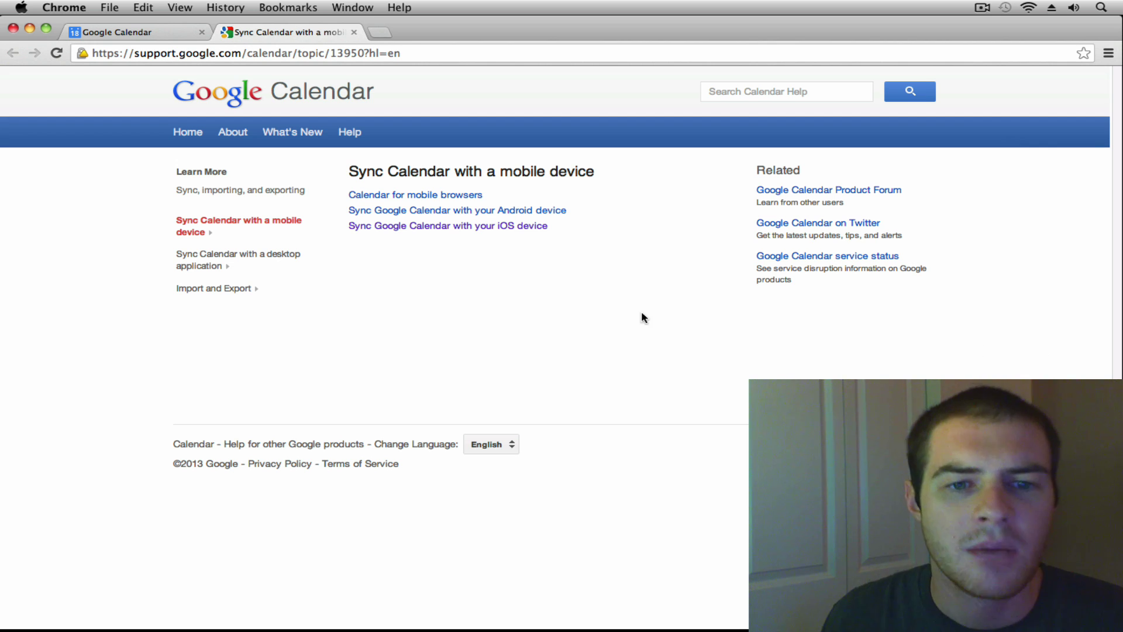
click(521, 227)
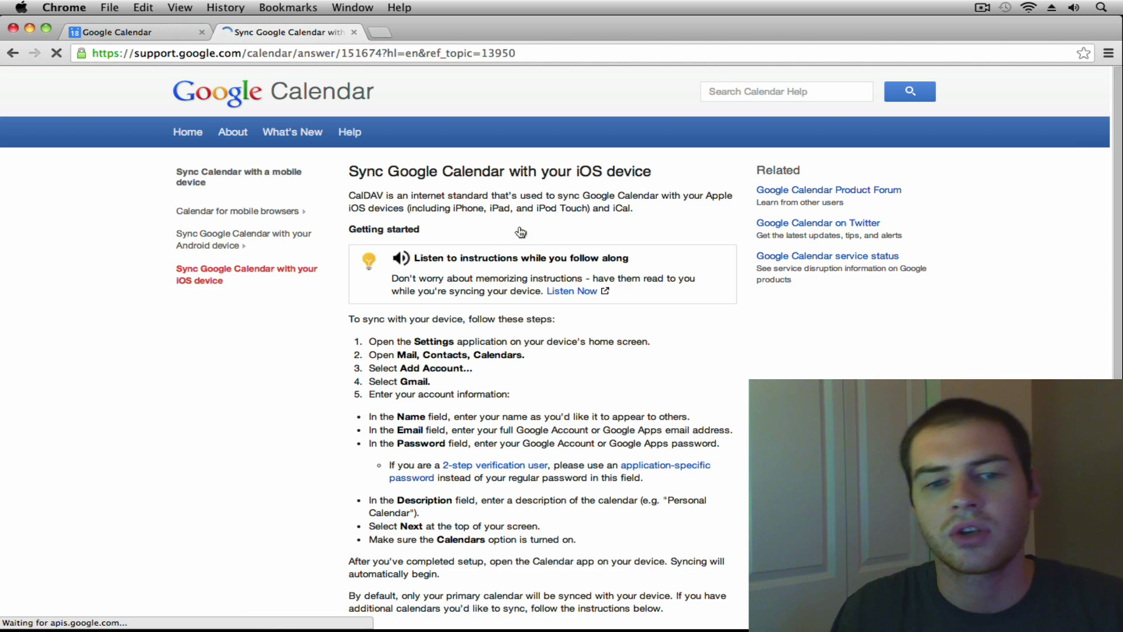
scroll(646, 285, down, 3)
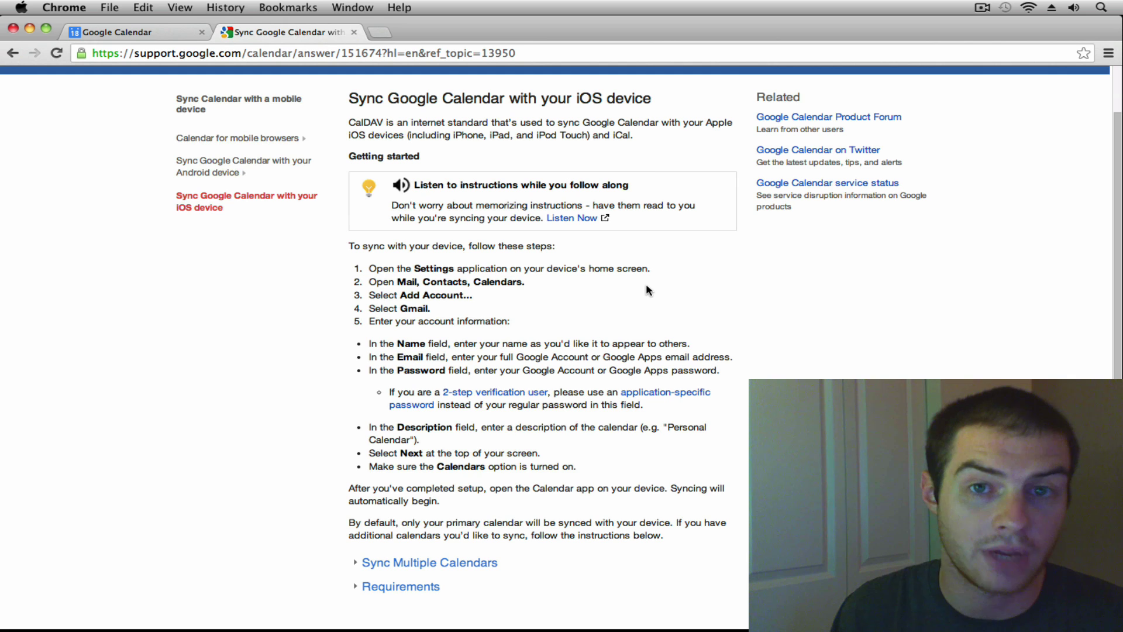
scroll(654, 282, down, 2)
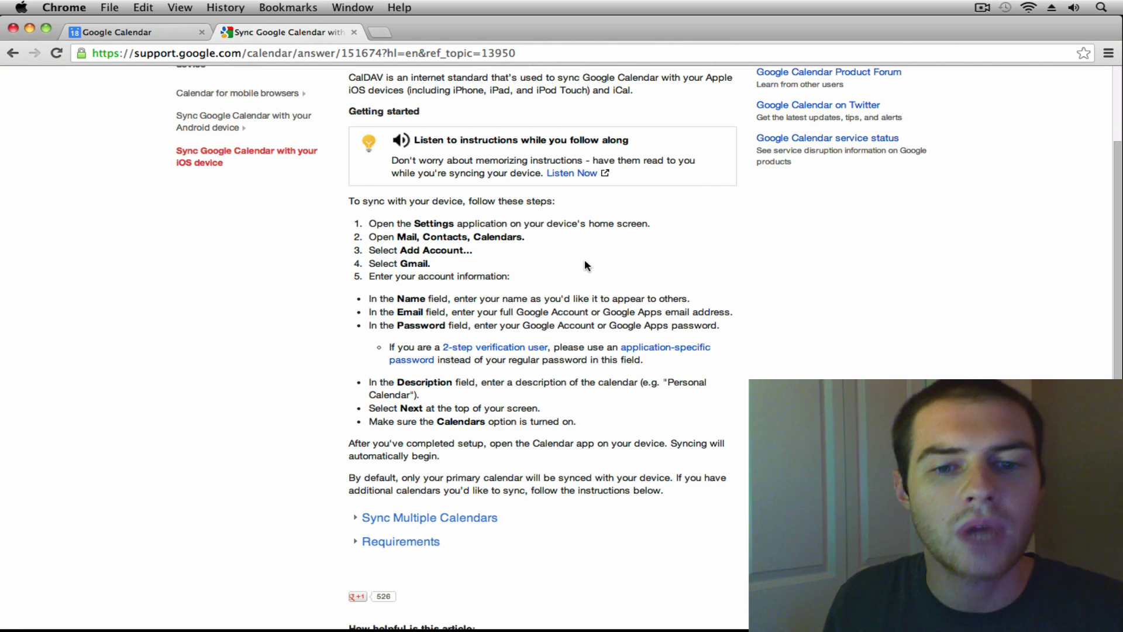
scroll(584, 261, down, 2)
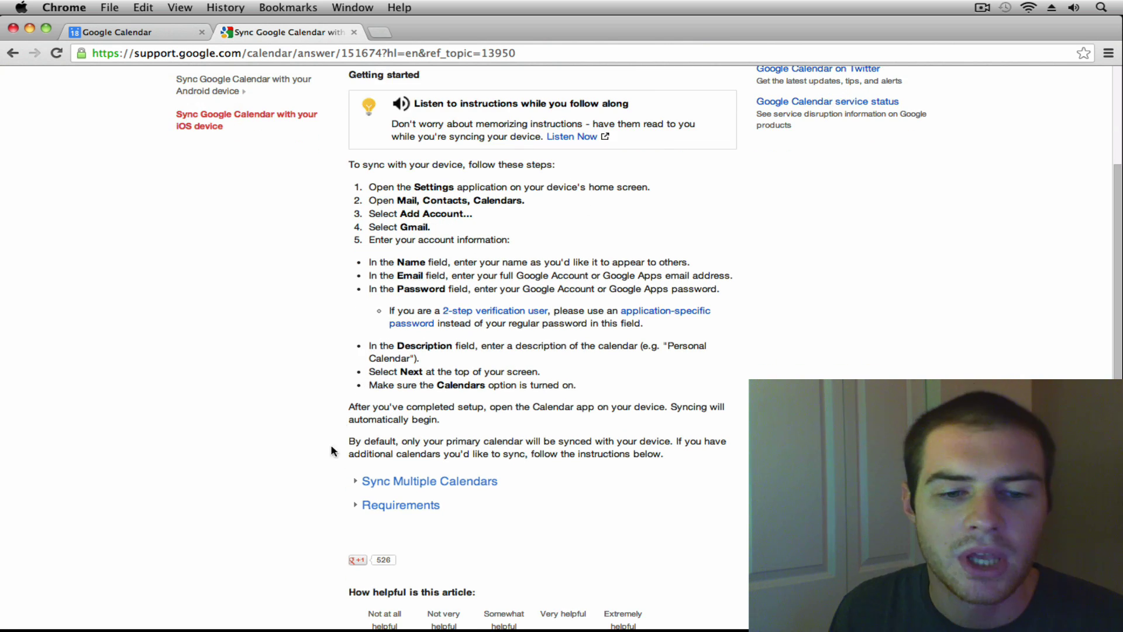
click(464, 491)
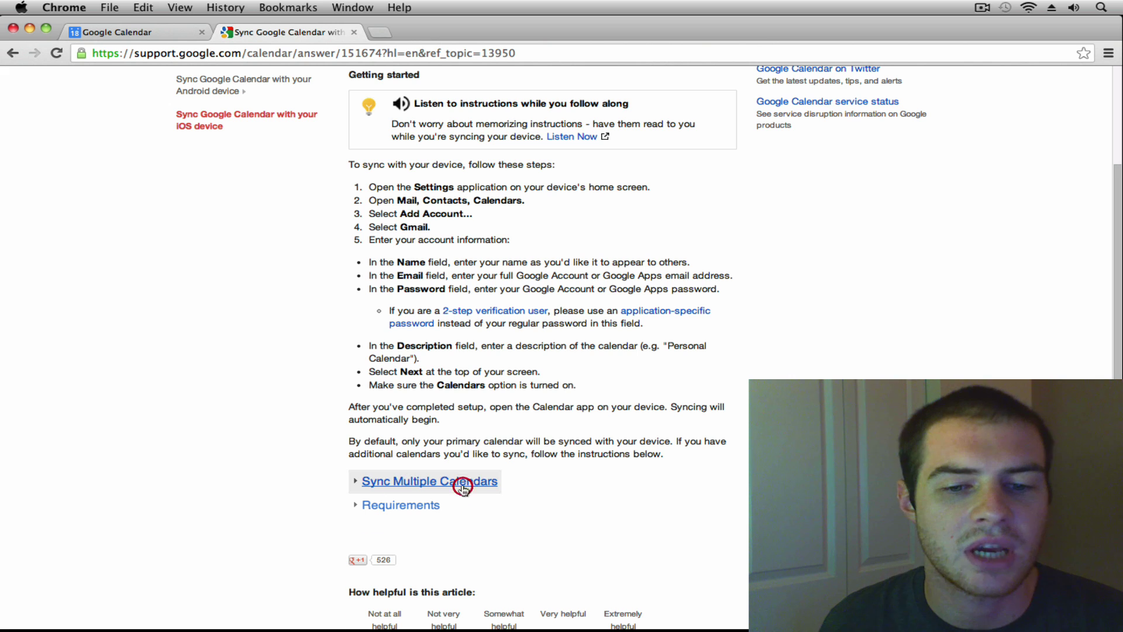
scroll(637, 478, down, 1)
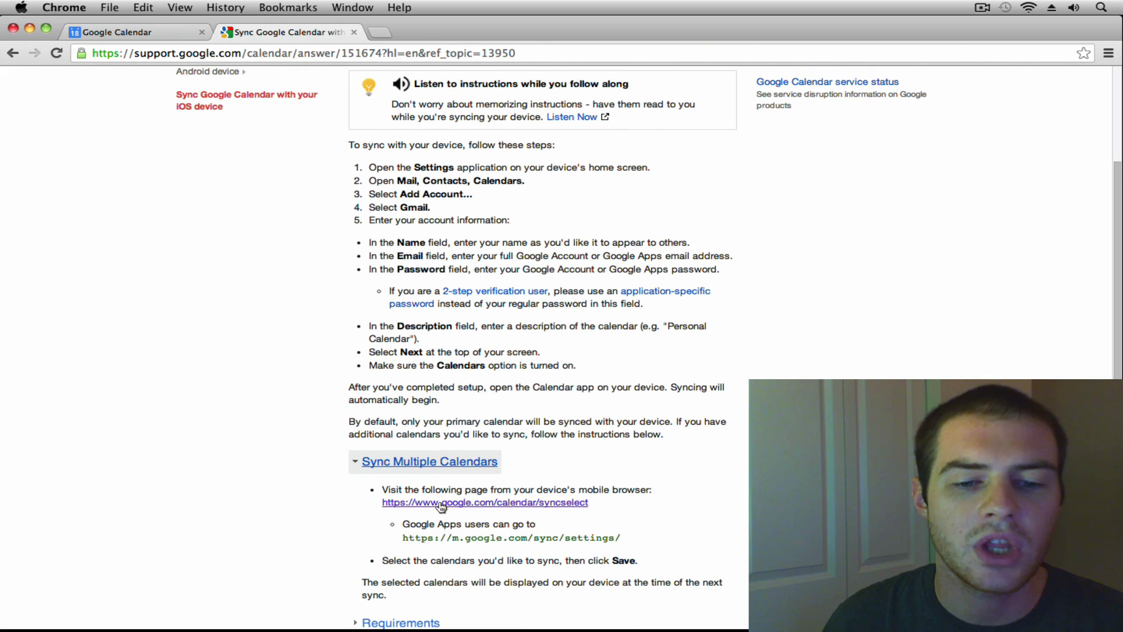
Step: Open the syncselect page and save with every calendar, including Mobile Test Calendar, ticked
click(577, 504)
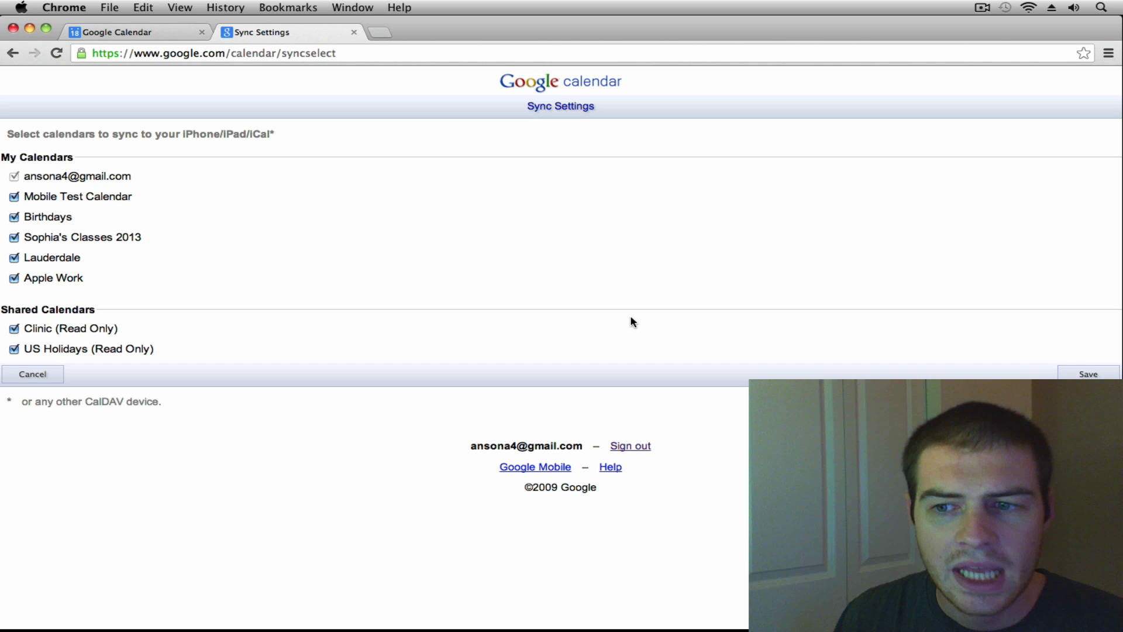
click(1086, 375)
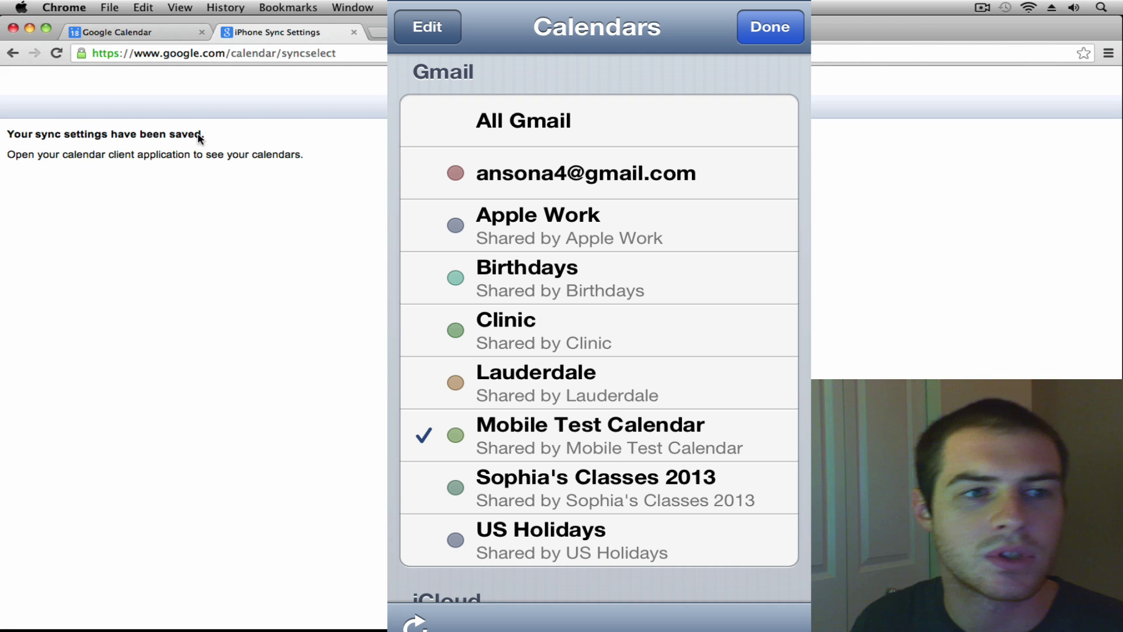
Step: Return to the sync calendar list and untick Mobile Test Calendar
click(22, 53)
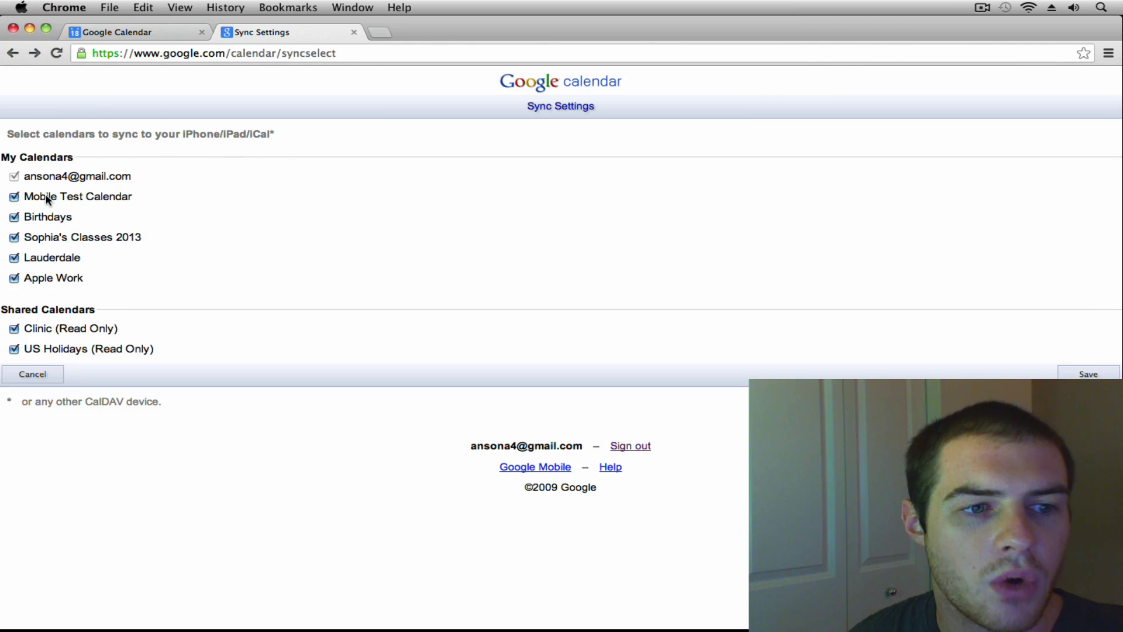
click(13, 198)
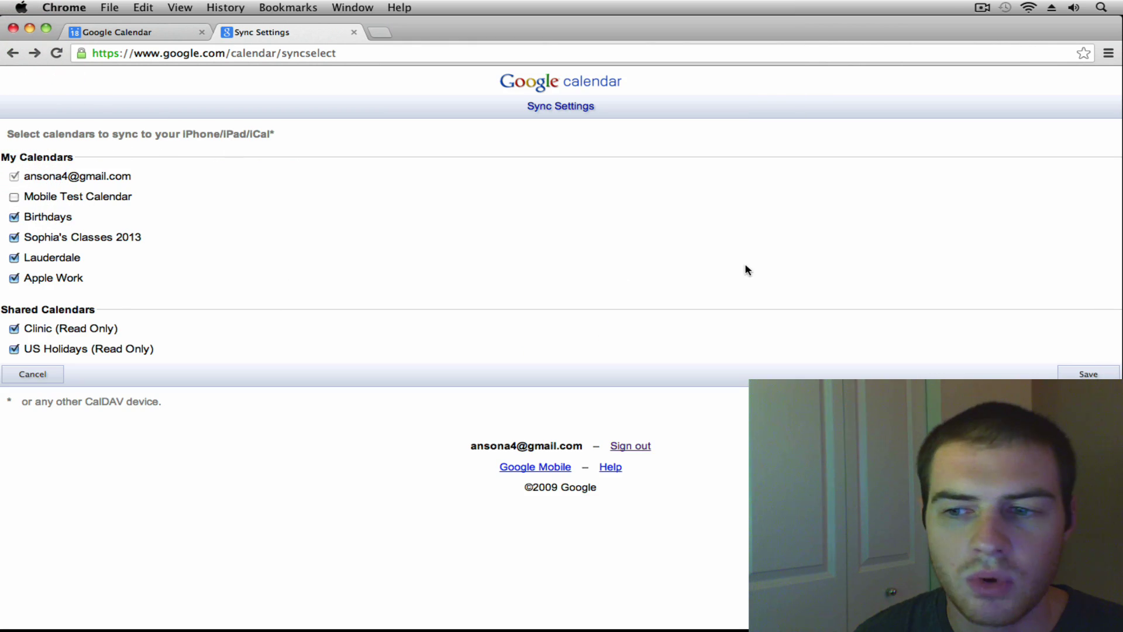